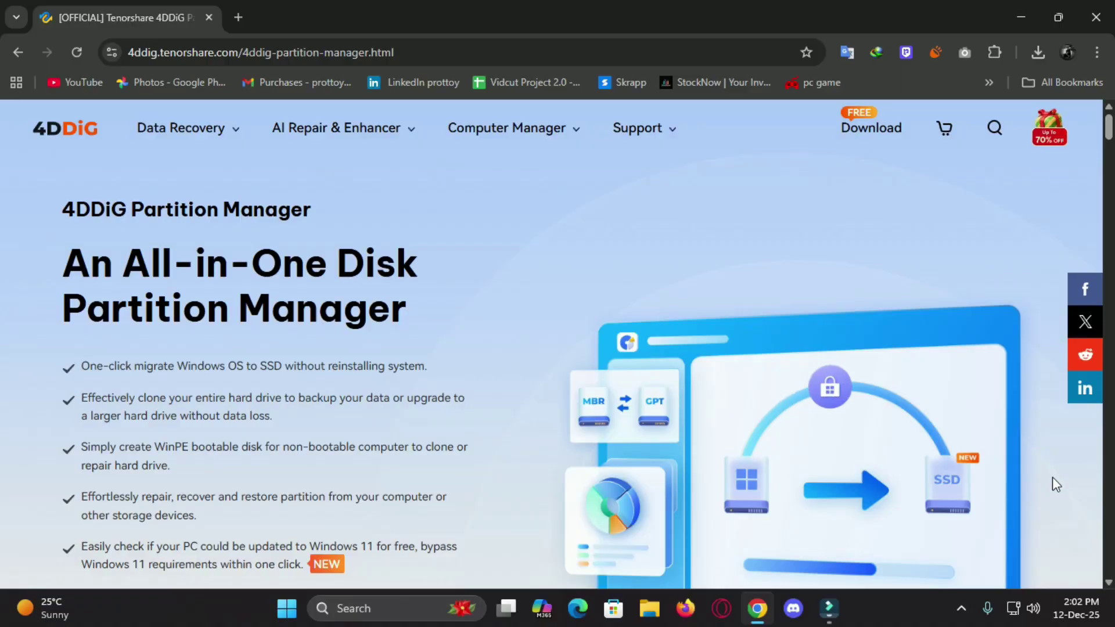
{"action": "scroll", "coordinate": [435, 410], "scroll_direction": "down", "scroll_amount": 3}
{"action": "scroll", "coordinate": [435, 410], "scroll_direction": "down", "scroll_amount": 2}
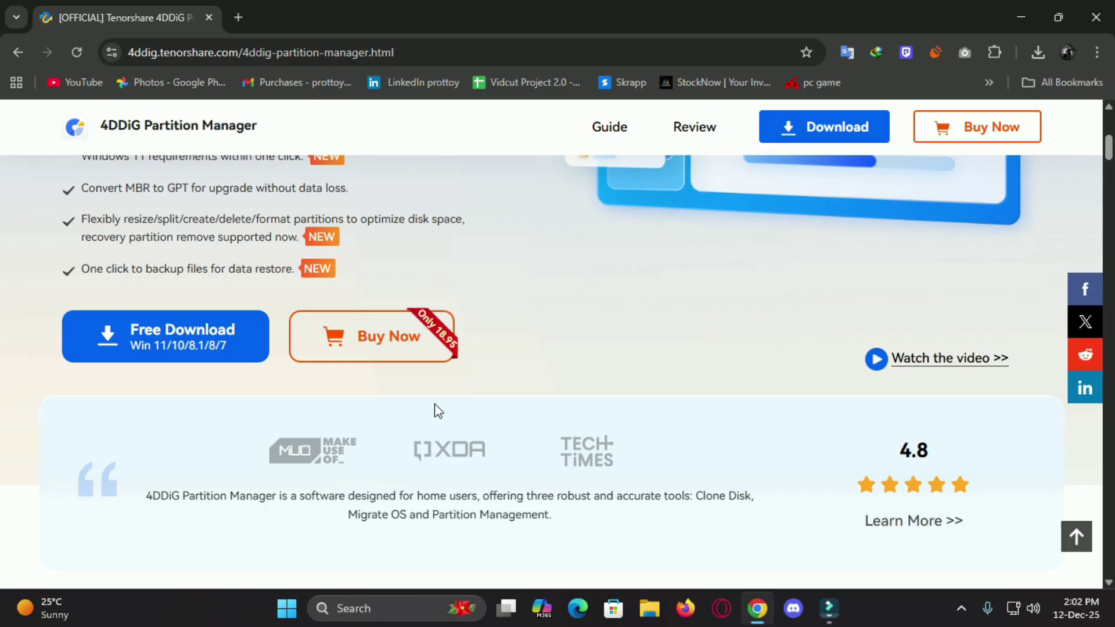
- Start the free download of the 69.59 MB 4DDiG Partition Manager installer, dismissing the IDM trial notice
{"action": "left_click", "coordinate": [176, 352]}
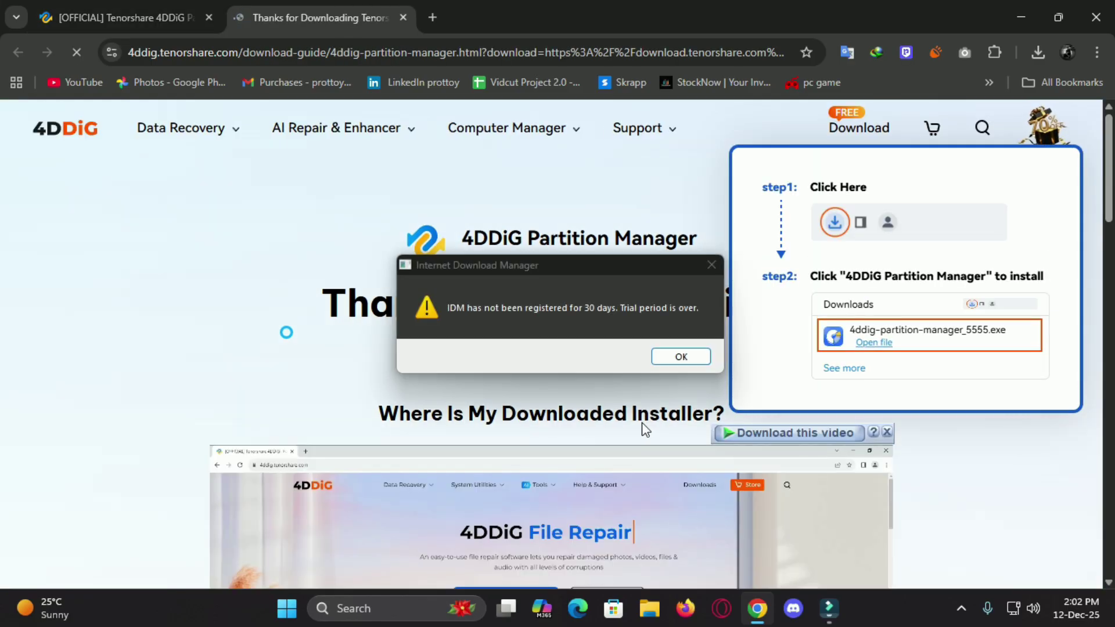
{"action": "left_click", "coordinate": [680, 354]}
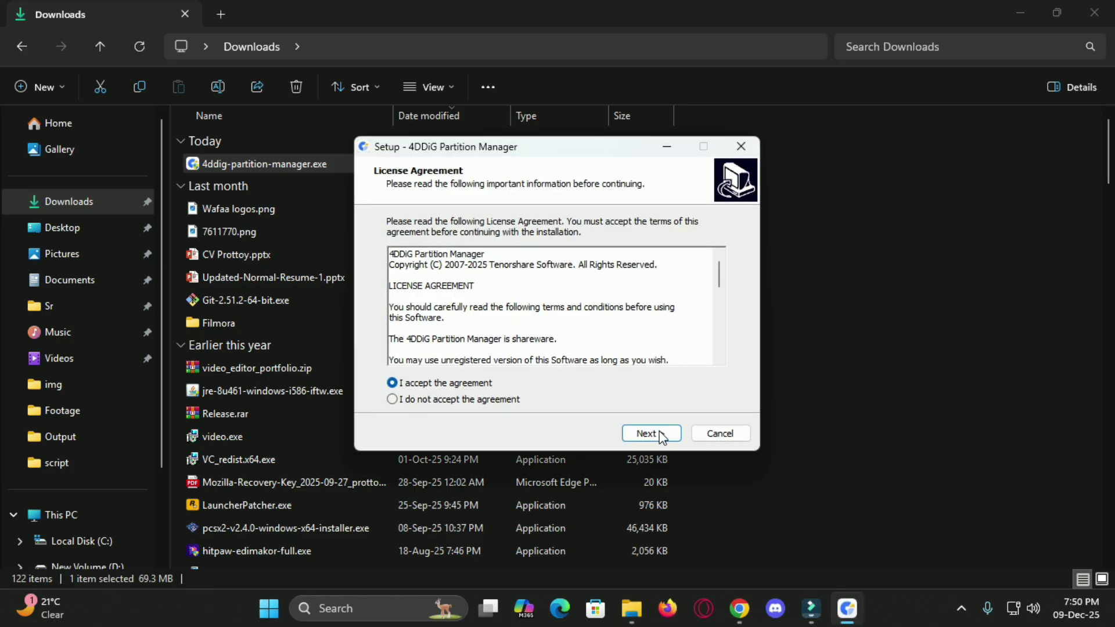
- Accept the license agreement and finish setup with 4DDiG Partition Manager launched
{"action": "left_click", "coordinate": [662, 436]}
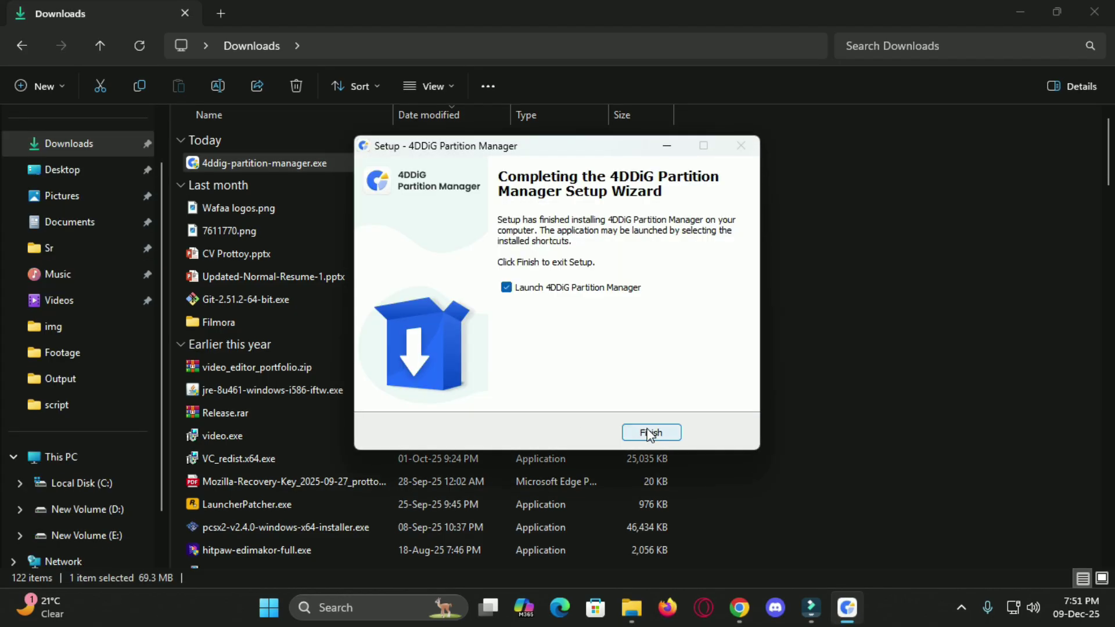
{"action": "left_click", "coordinate": [649, 433]}
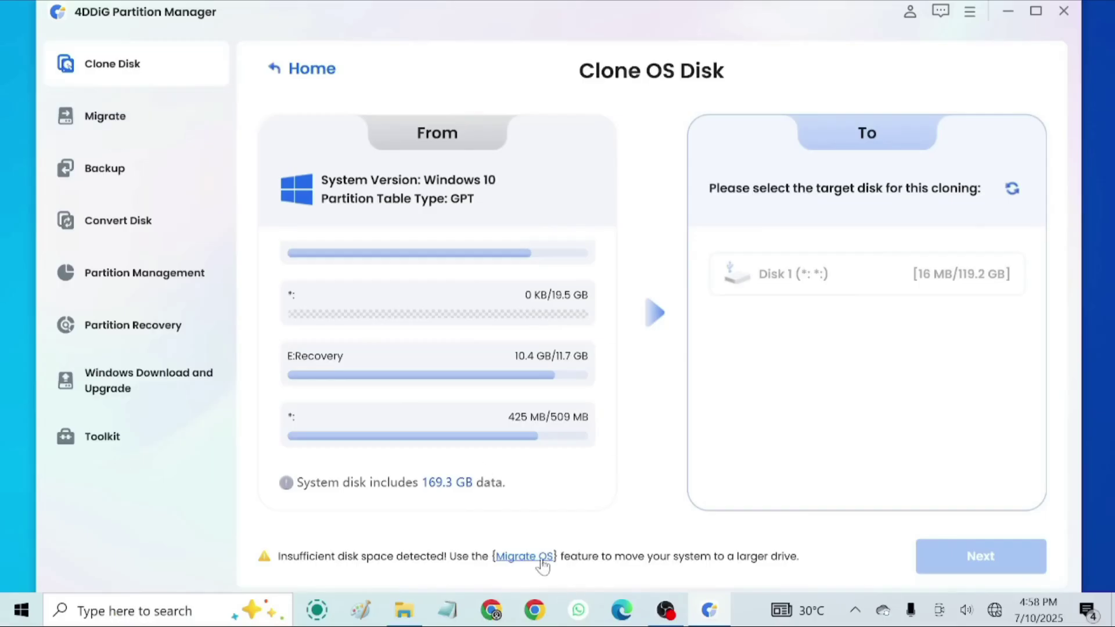
- Start a System Migration of Windows from Disk 0 to the 119.2 GB Disk 1, confirming the target overwrite
{"action": "left_click", "coordinate": [523, 556]}
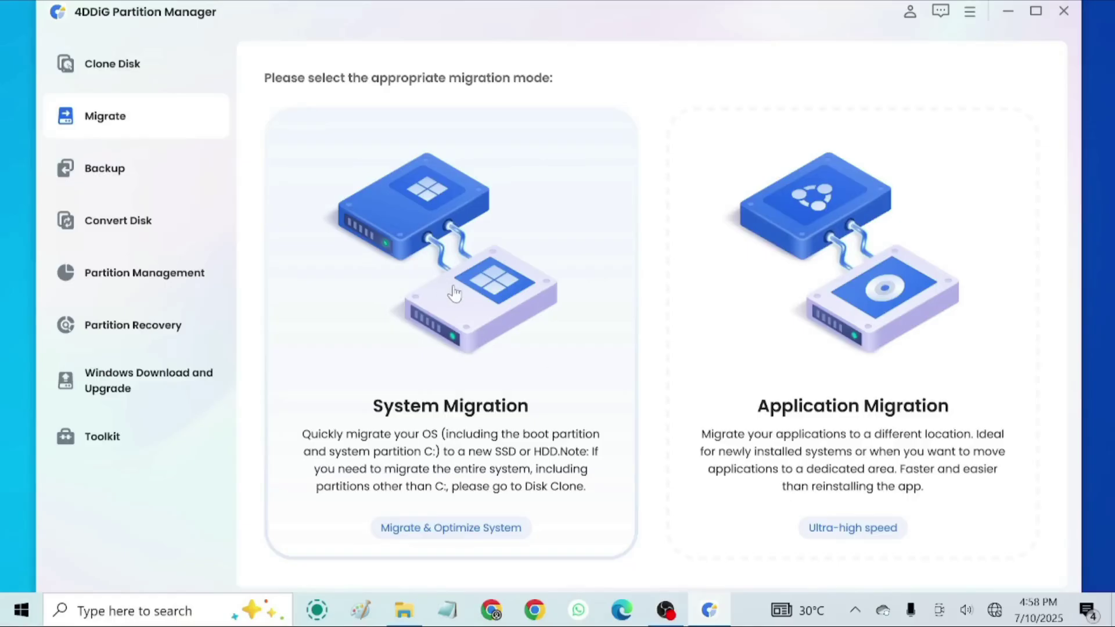
{"action": "left_click", "coordinate": [457, 348]}
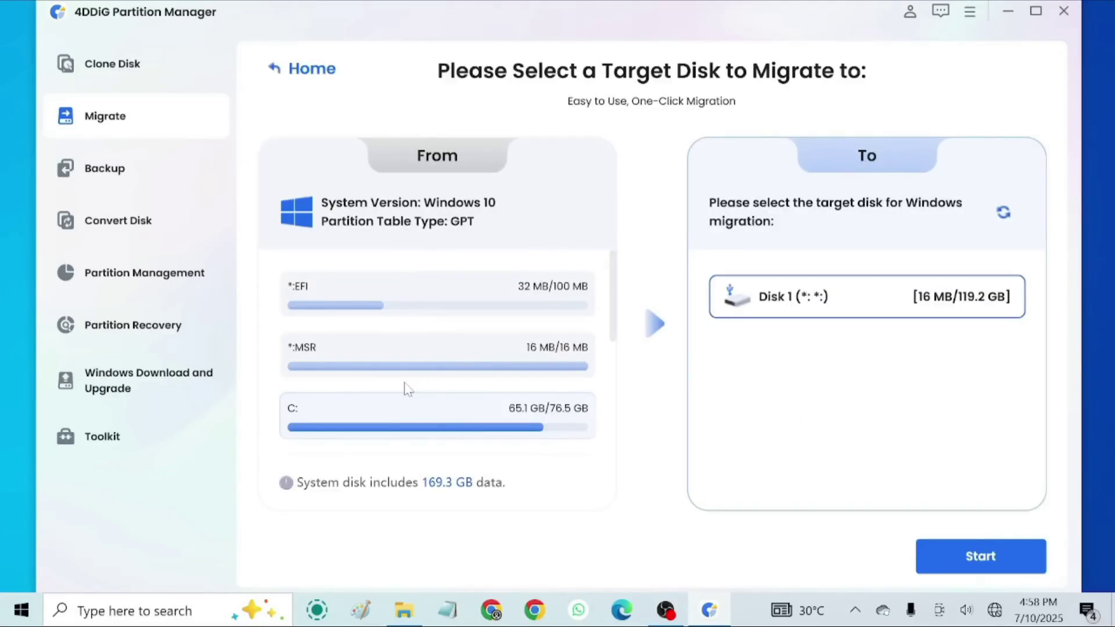
{"action": "left_click", "coordinate": [990, 559]}
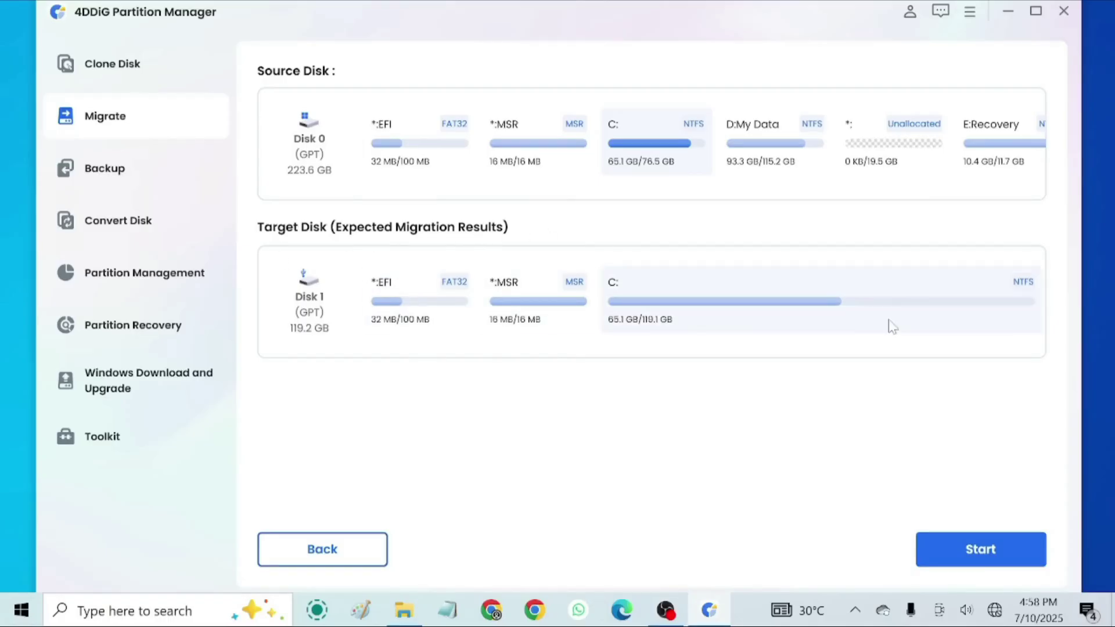
{"action": "left_click", "coordinate": [982, 547]}
{"action": "left_click", "coordinate": [605, 352]}
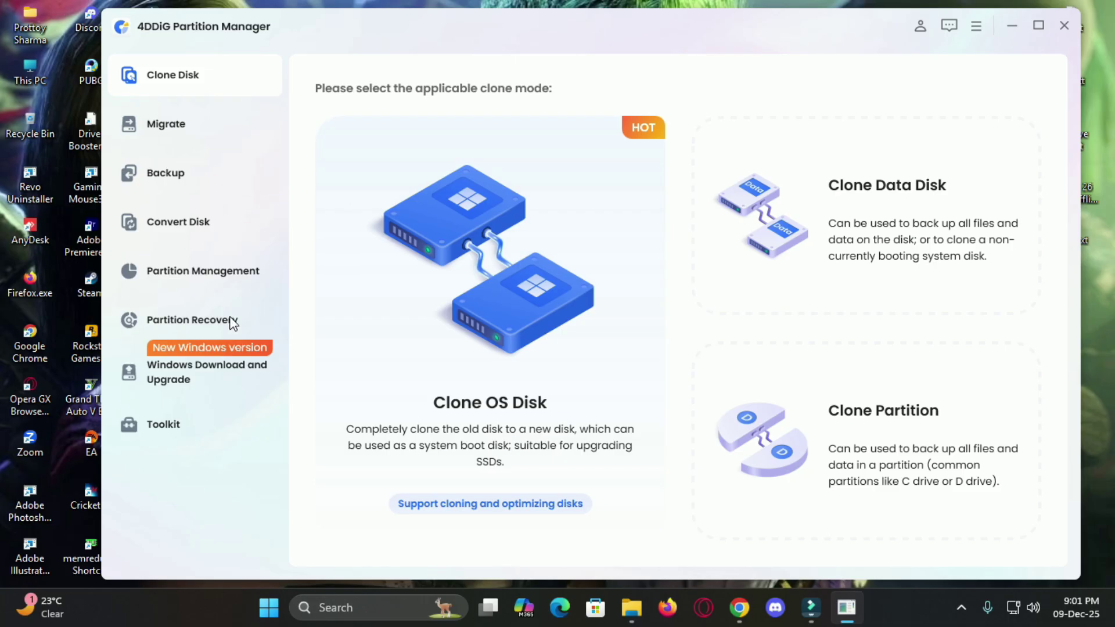
{"action": "left_click", "coordinate": [231, 322]}
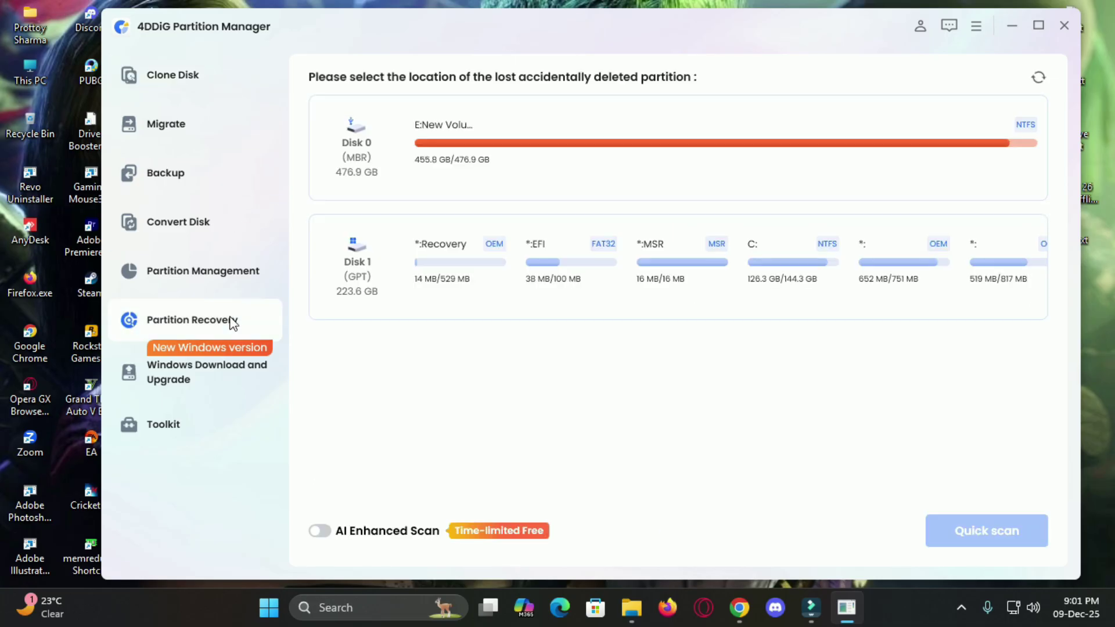
{"action": "left_click", "coordinate": [223, 278]}
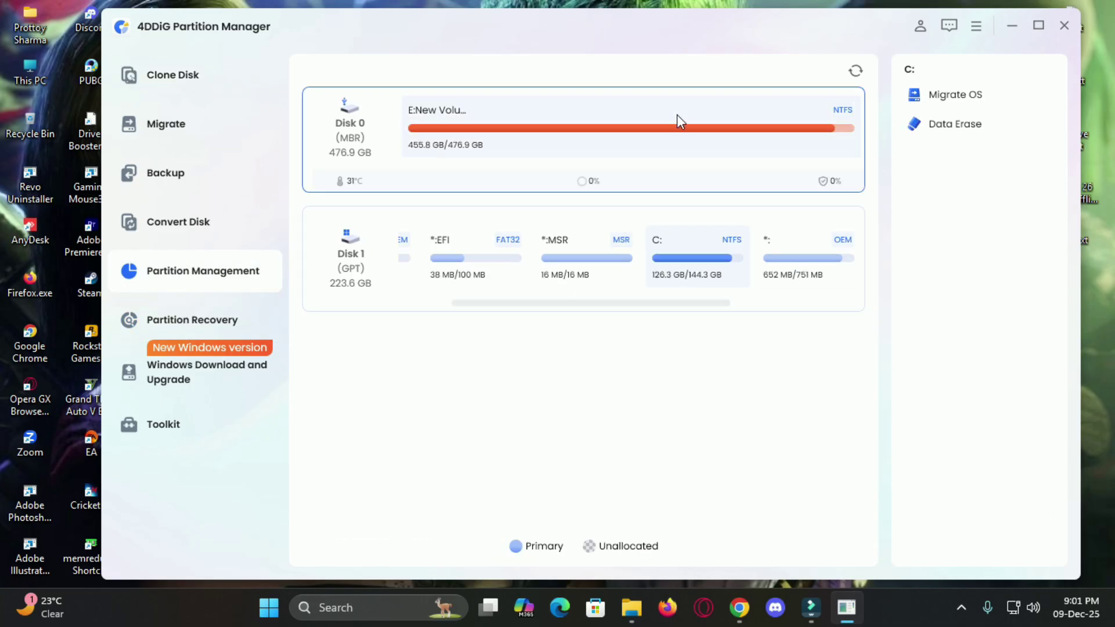
{"action": "left_click", "coordinate": [173, 317]}
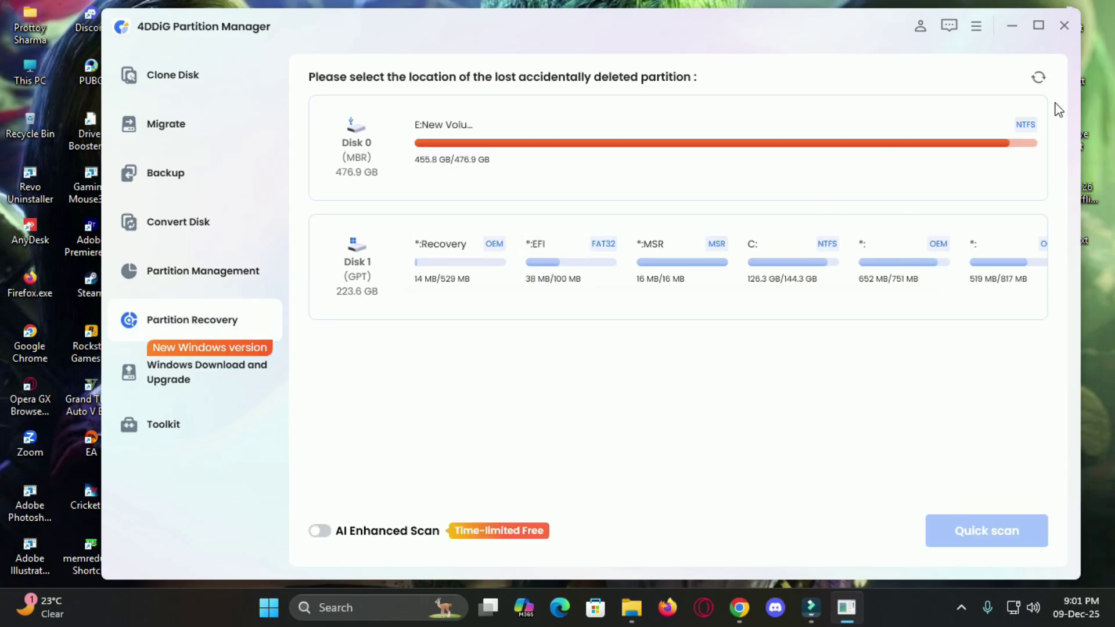
{"action": "left_click", "coordinate": [1036, 79]}
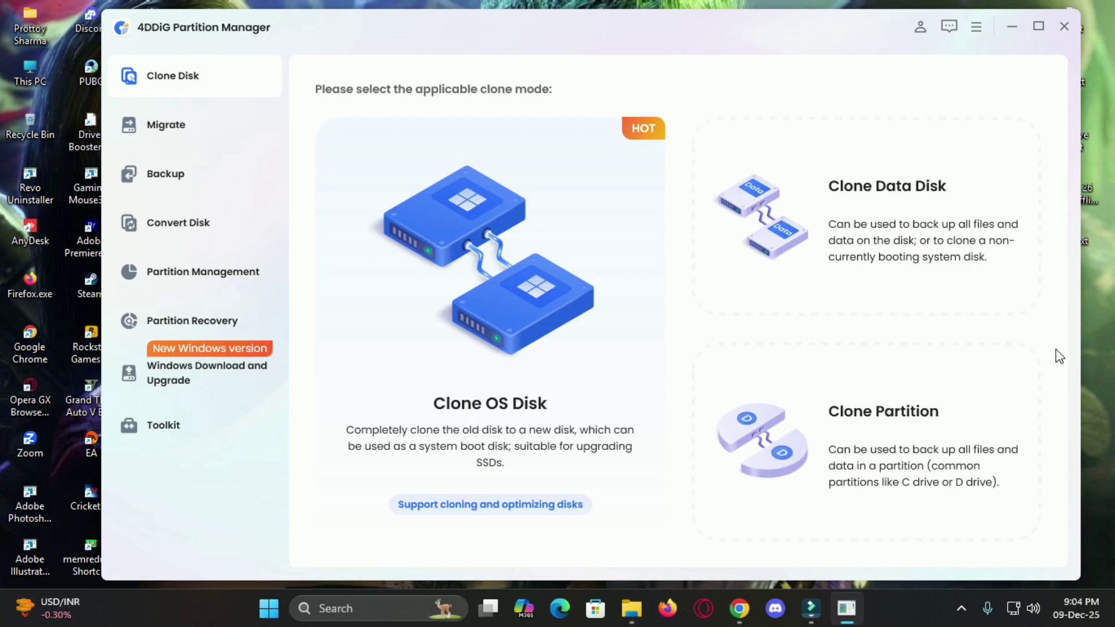
- Run Detect and Upgrade for Windows 11 and dismiss the already-on-Windows-11 message
{"action": "left_click", "coordinate": [219, 374]}
{"action": "left_click", "coordinate": [518, 365]}
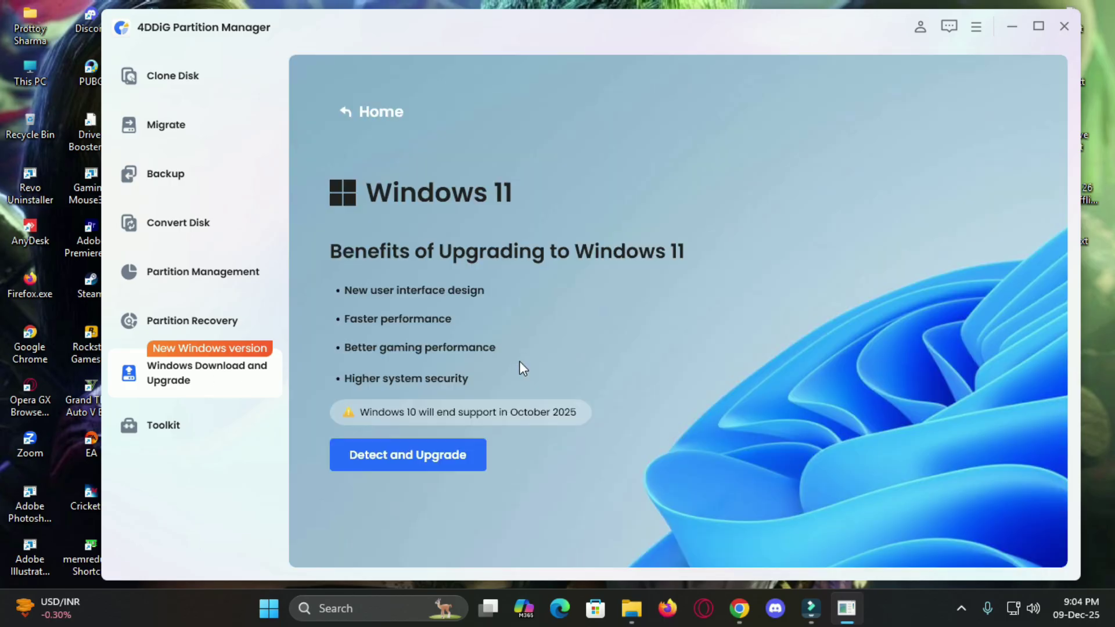
{"action": "left_click", "coordinate": [461, 468]}
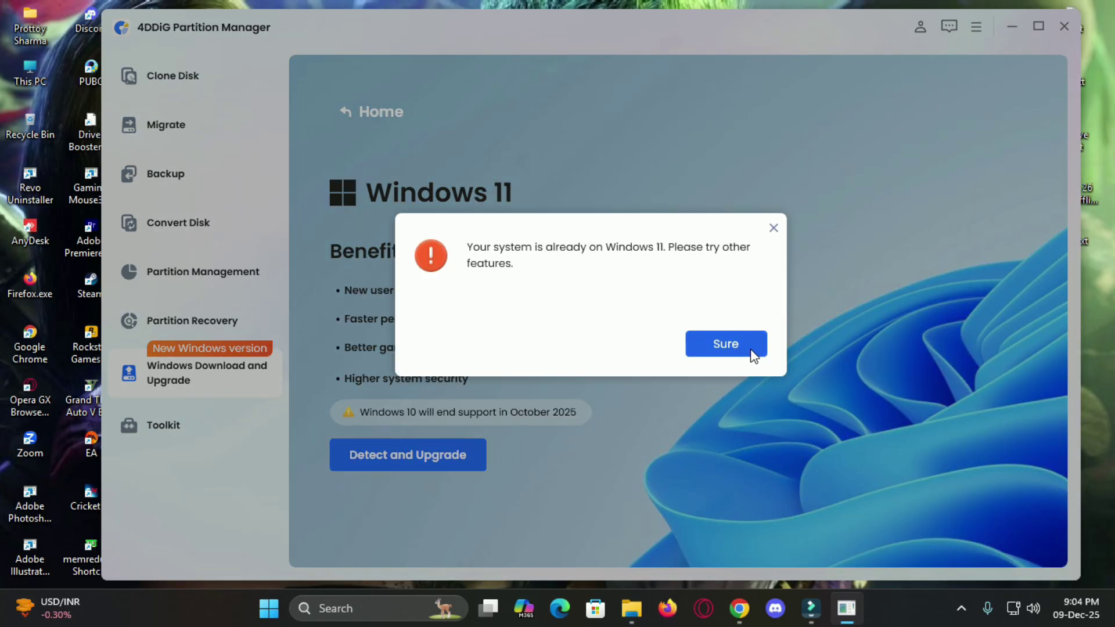
{"action": "key", "text": "Escape"}
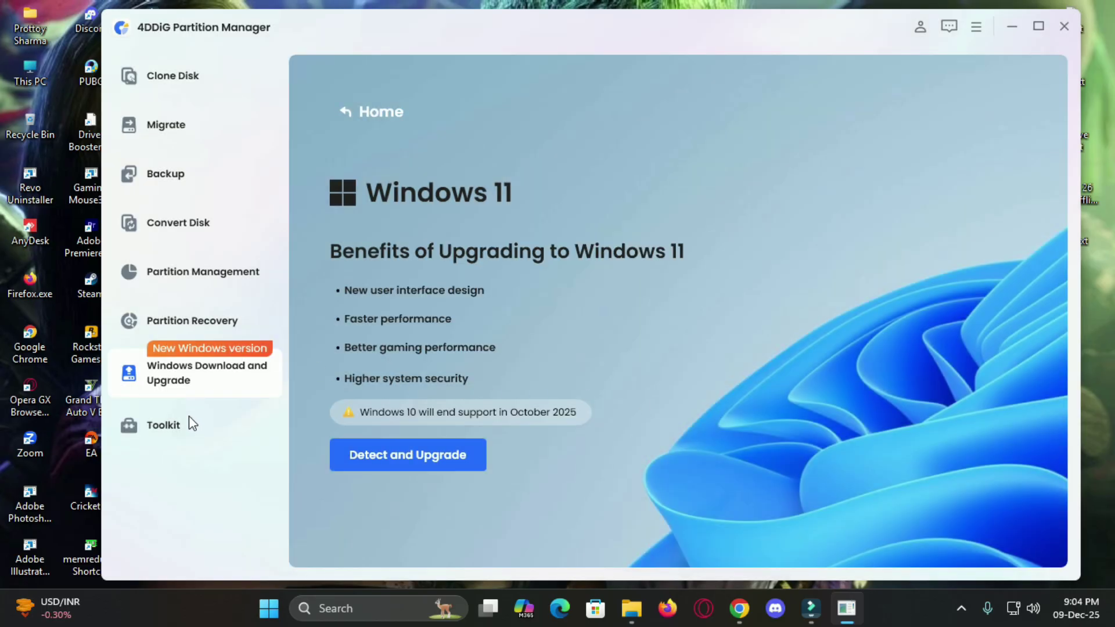
- Choose Windows Download for an official Windows 11 25H2 image, system image only
{"action": "left_click", "coordinate": [232, 372]}
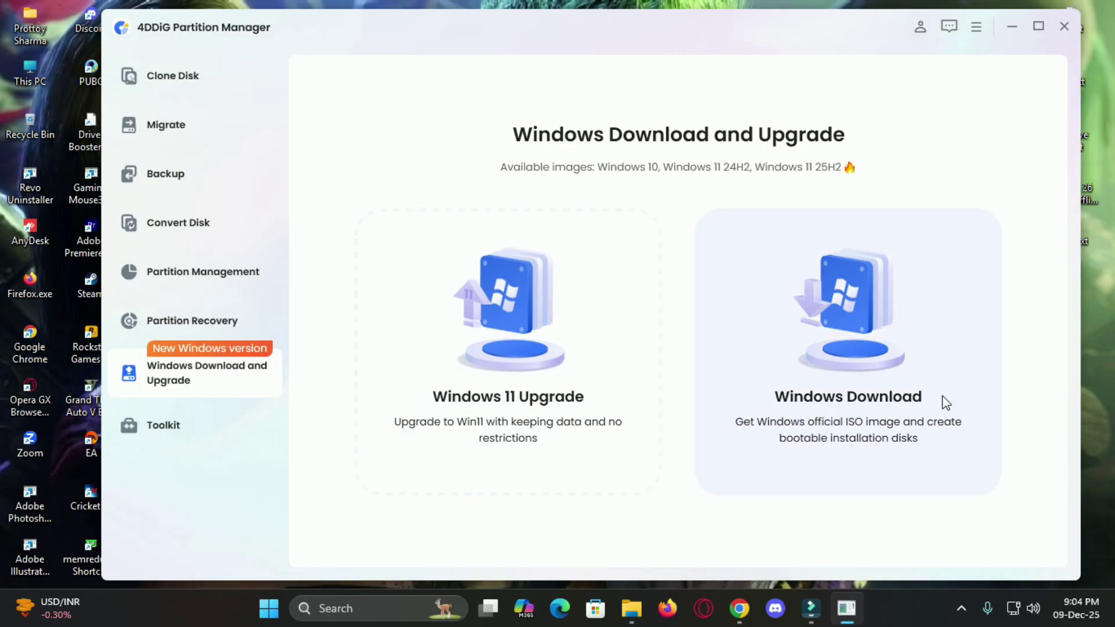
{"action": "left_click", "coordinate": [882, 362]}
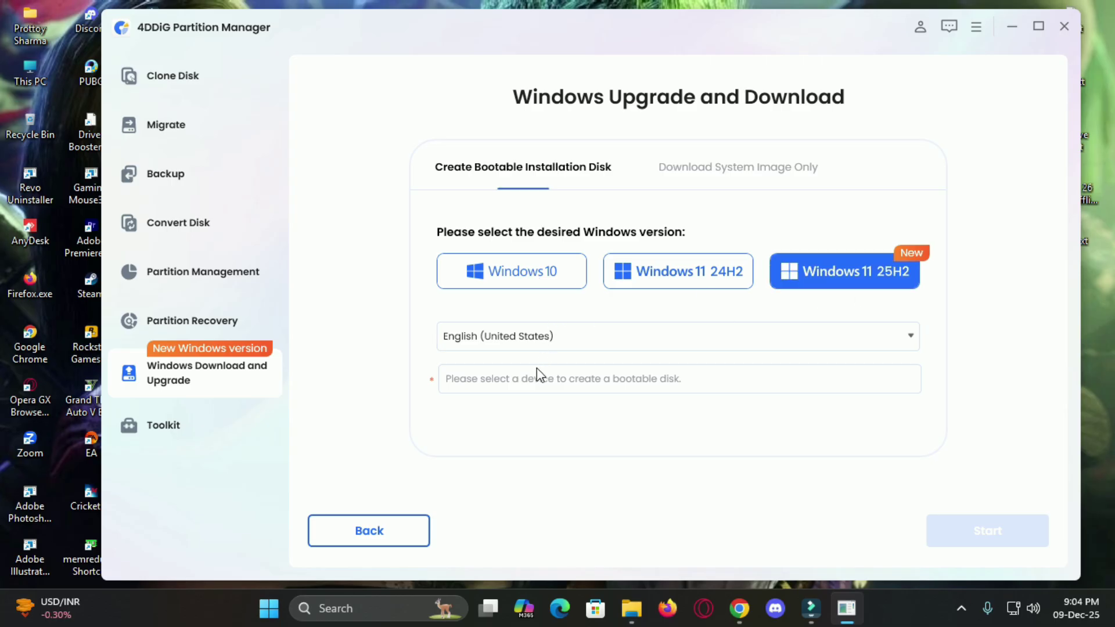
{"action": "left_click", "coordinate": [548, 343]}
{"action": "left_click", "coordinate": [742, 171]}
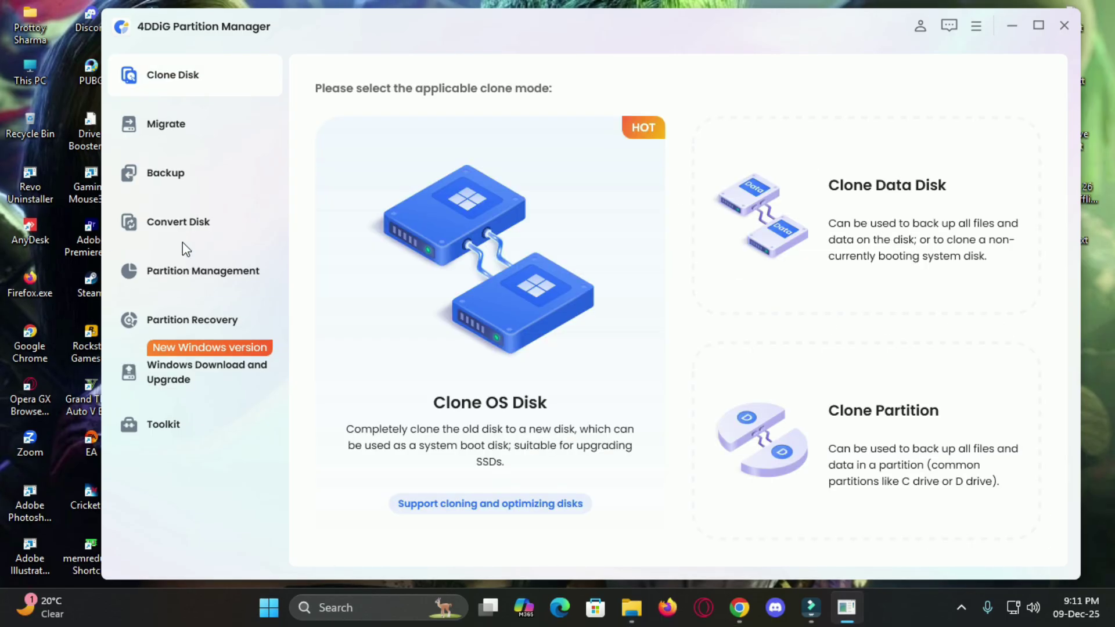
- Convert Disk 0 from MBR to GPT and leave the successful result
{"action": "left_click", "coordinate": [182, 226]}
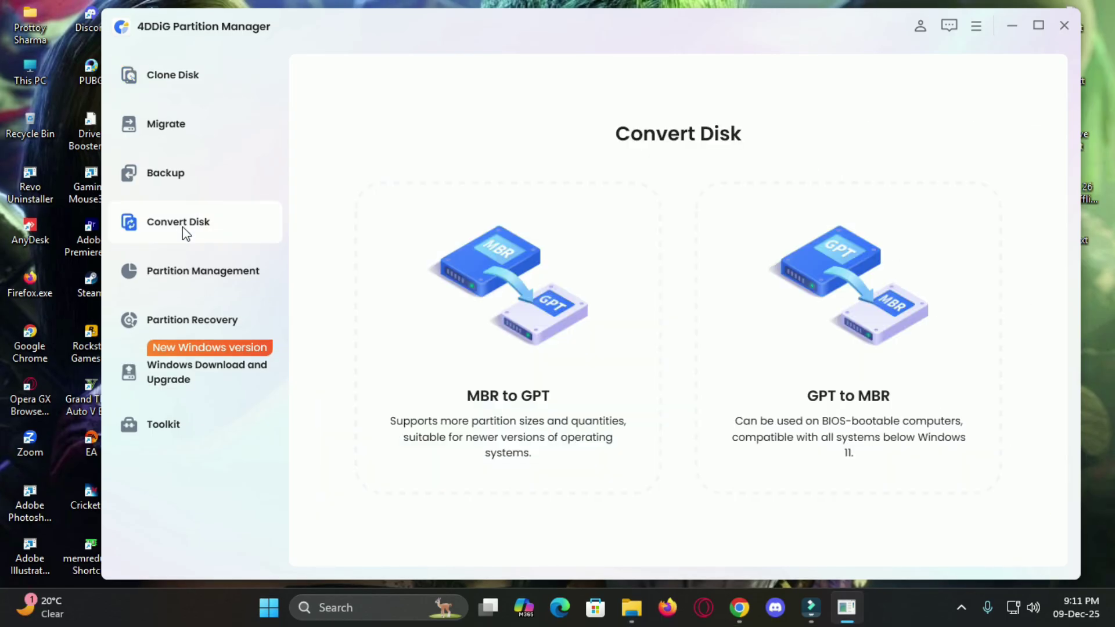
{"action": "left_click", "coordinate": [452, 305]}
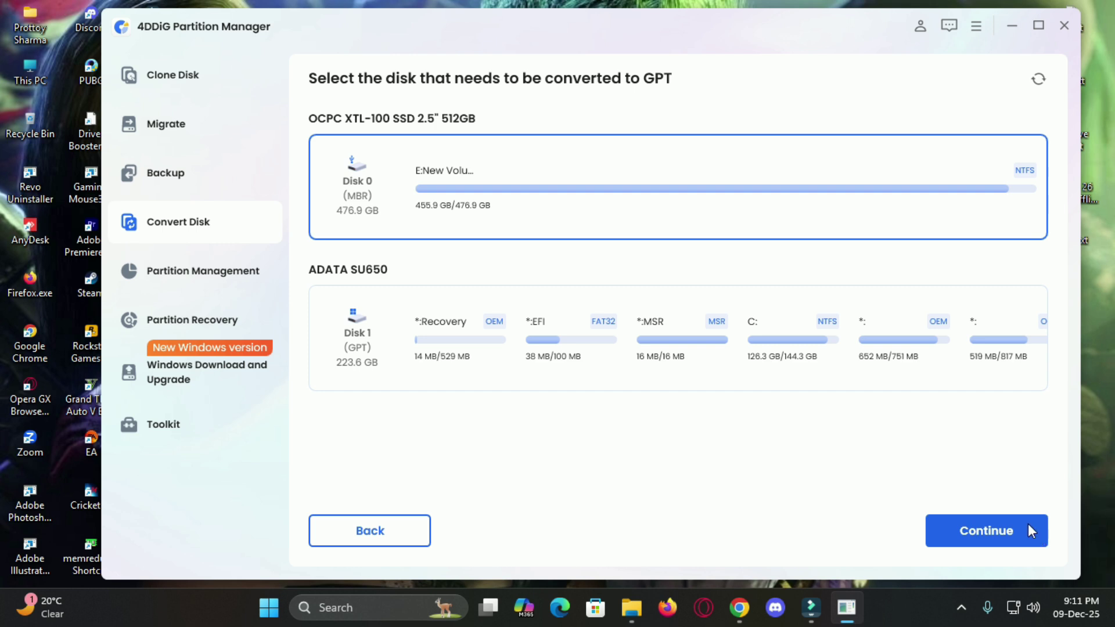
{"action": "left_click", "coordinate": [962, 538]}
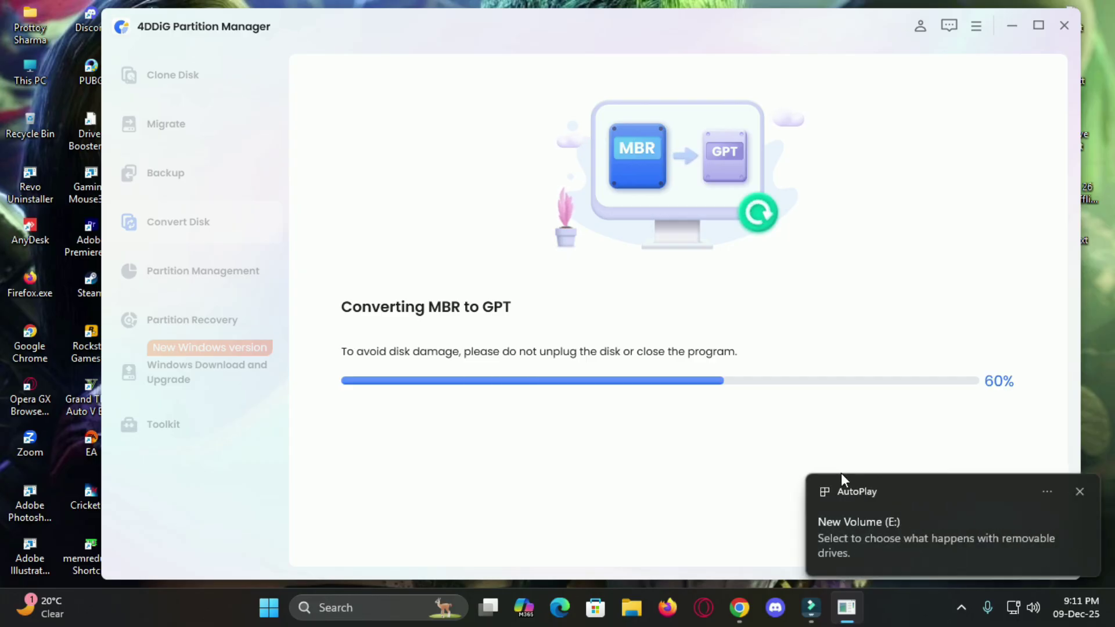
{"action": "left_click", "coordinate": [1078, 491]}
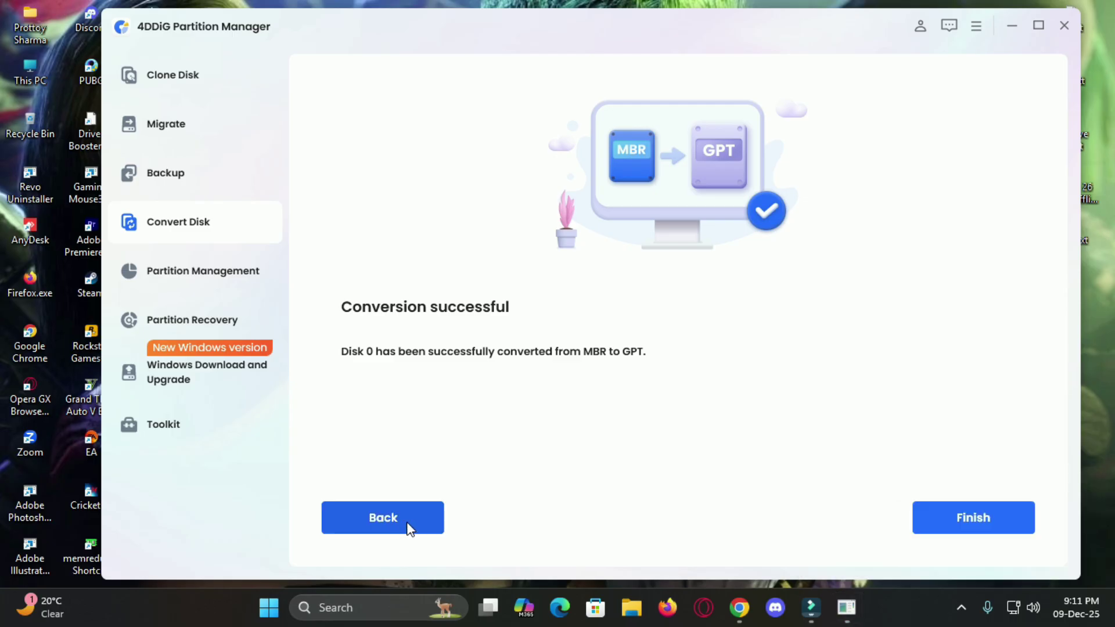
{"action": "left_click", "coordinate": [408, 527]}
- Convert Disk 0 back from GPT to MBR successfully
{"action": "left_click", "coordinate": [185, 175]}
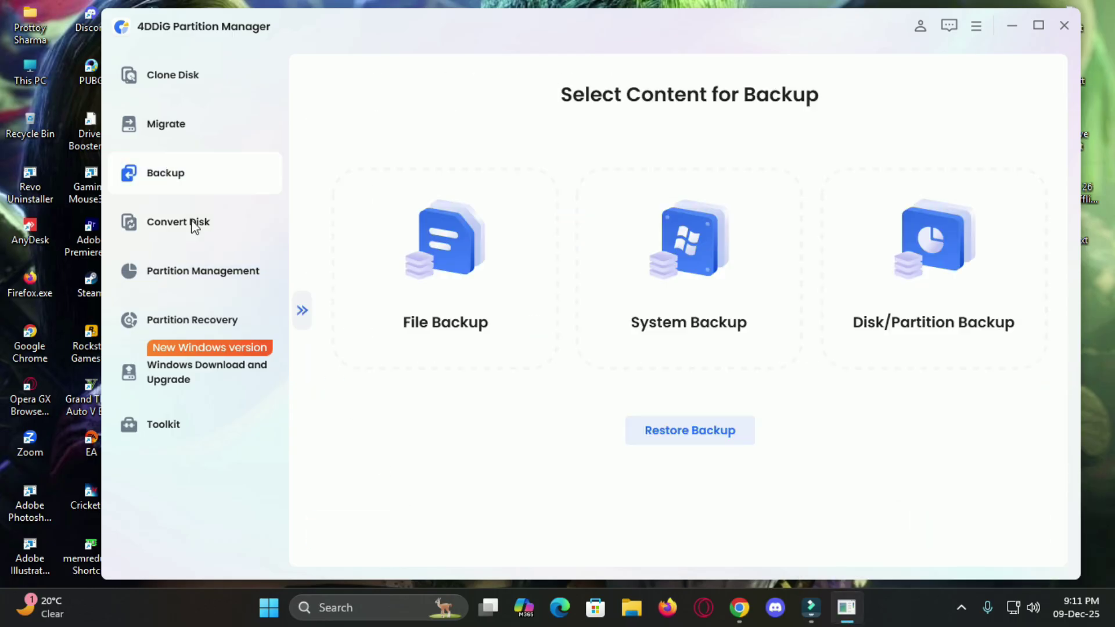
{"action": "left_click", "coordinate": [194, 224]}
{"action": "left_click", "coordinate": [877, 365]}
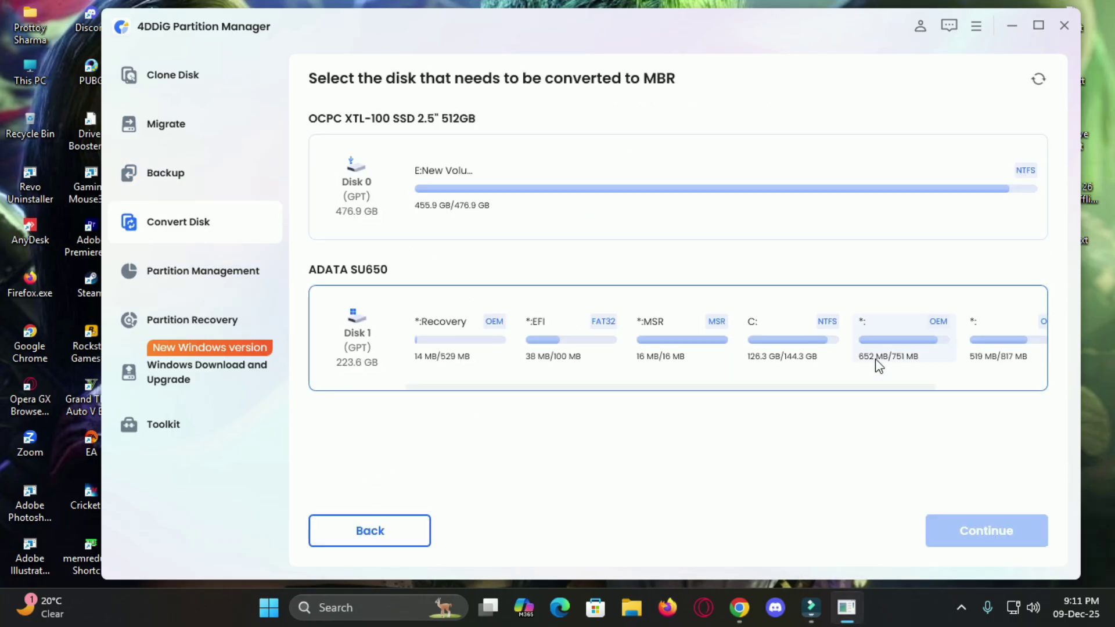
{"action": "left_click", "coordinate": [953, 522]}
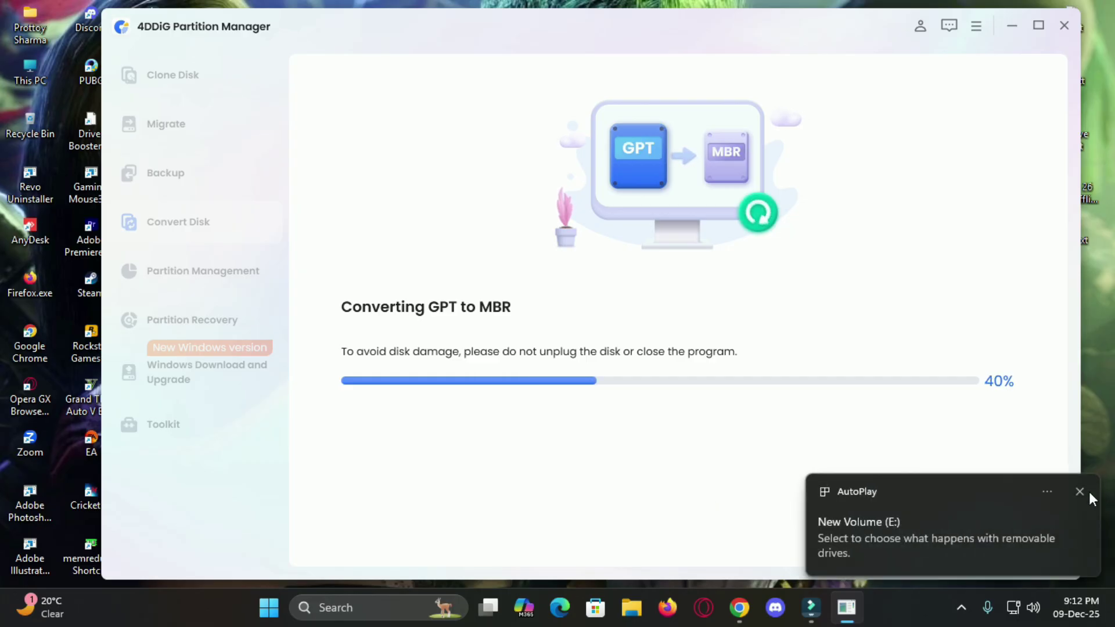
{"action": "left_click", "coordinate": [1079, 493]}
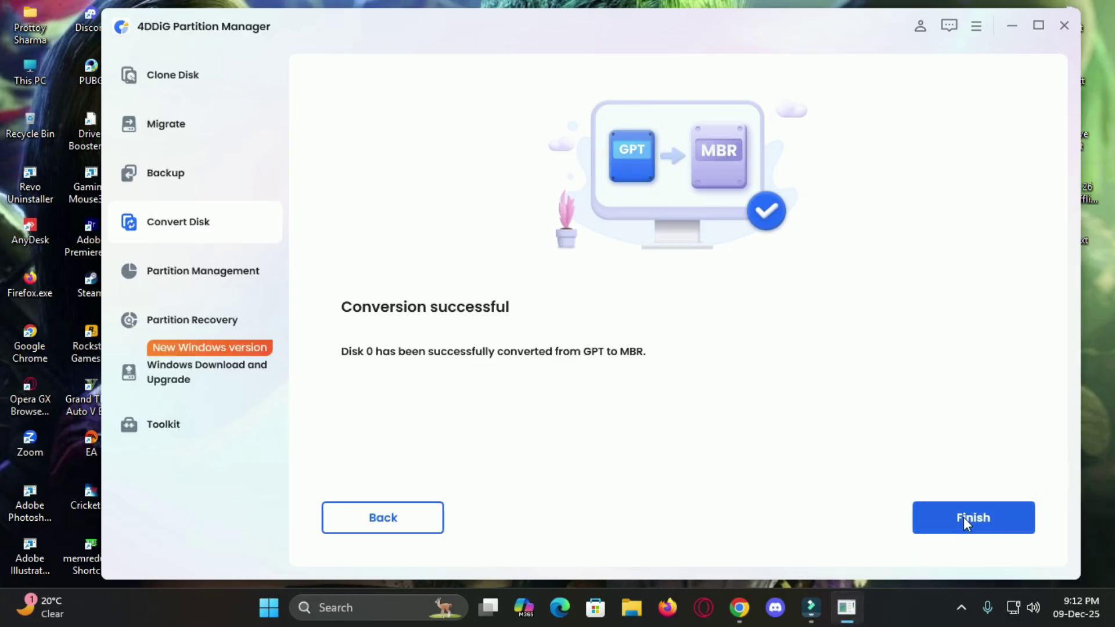